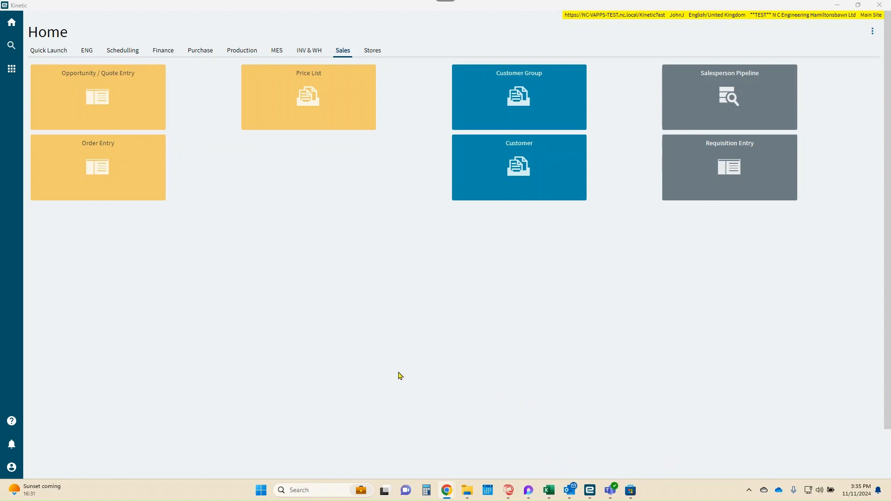
click(12, 72)
double_click(71, 52)
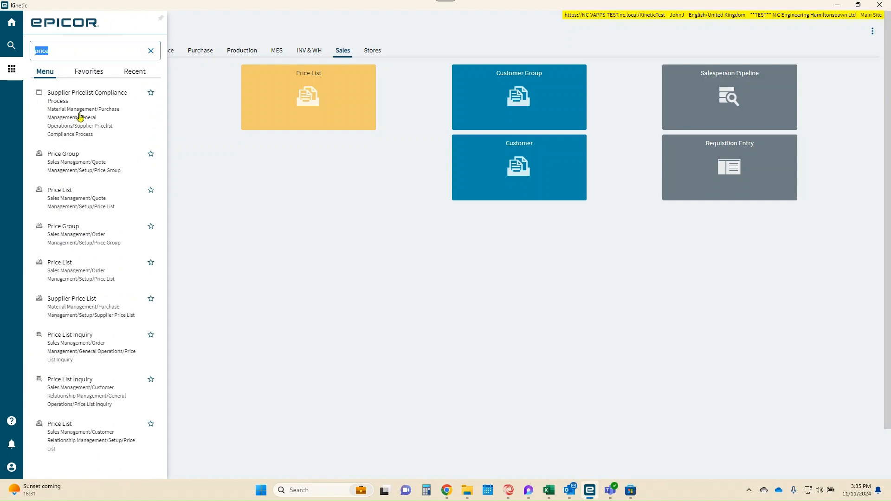
text(quo)
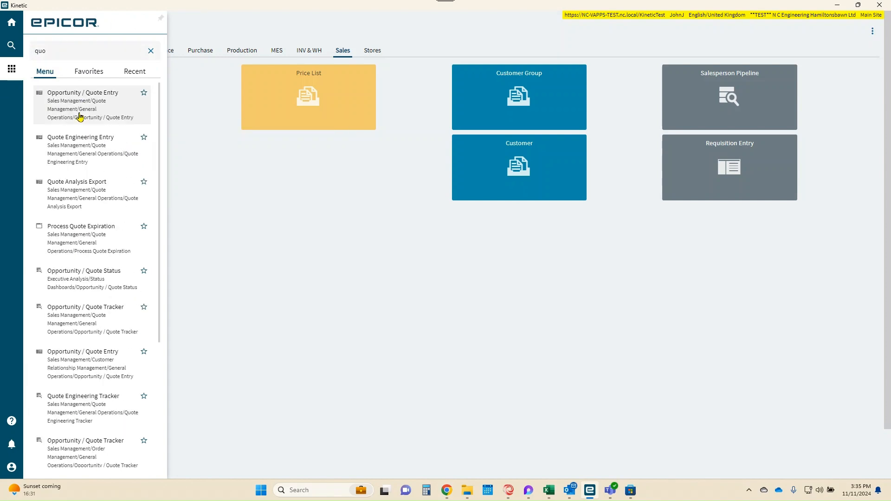
click(222, 177)
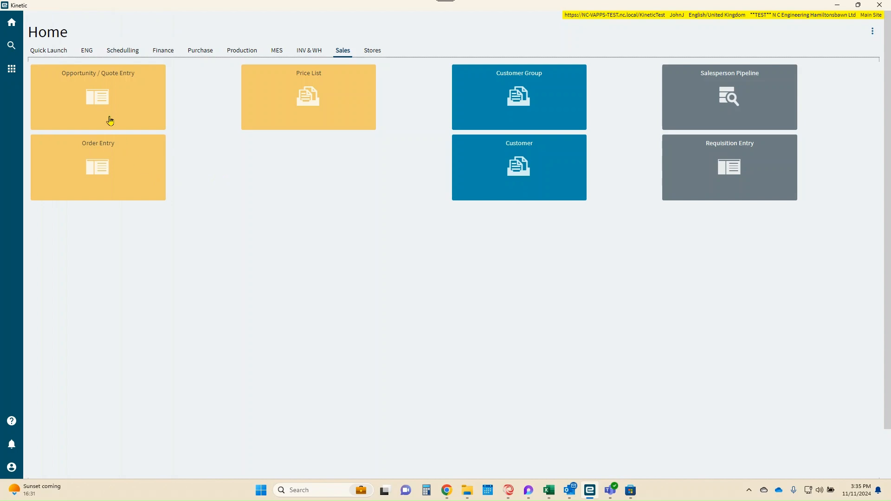
Step: Open Opportunity / Quote Entry in a maximized window and create a new quote
click(99, 105)
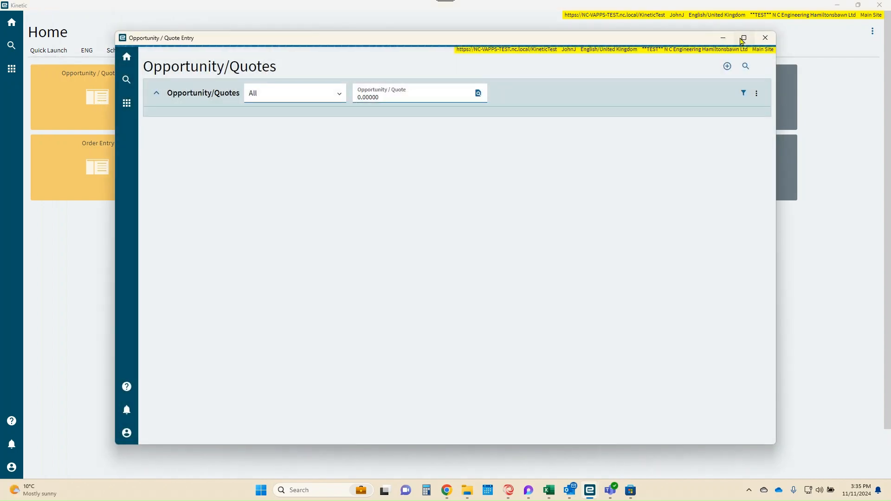
click(743, 38)
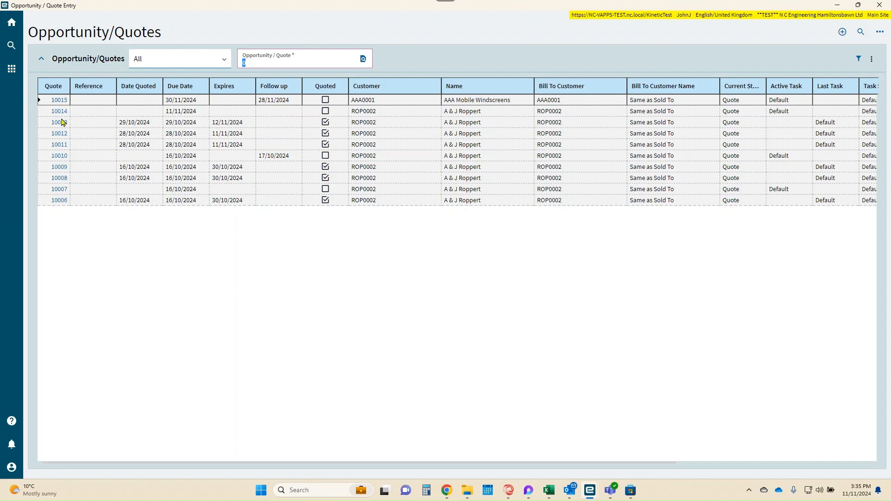
click(842, 32)
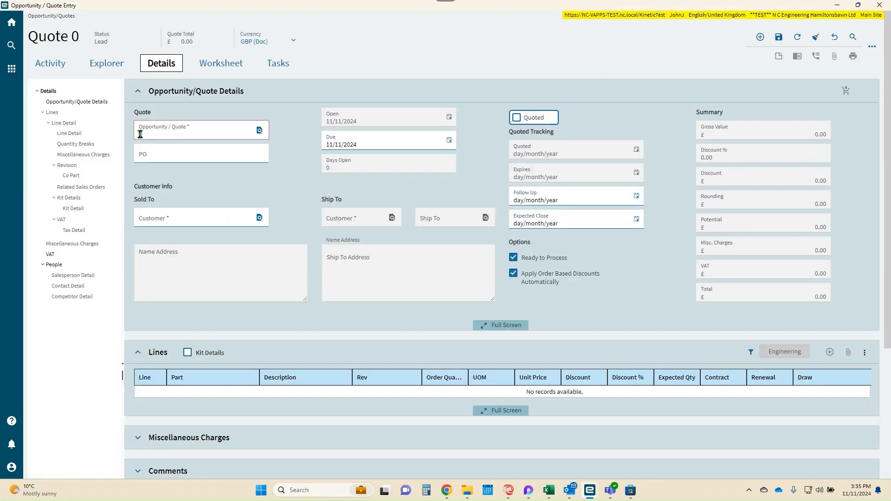
Step: Enter the purchase order number in the new quote's PO field
click(140, 134)
click(167, 154)
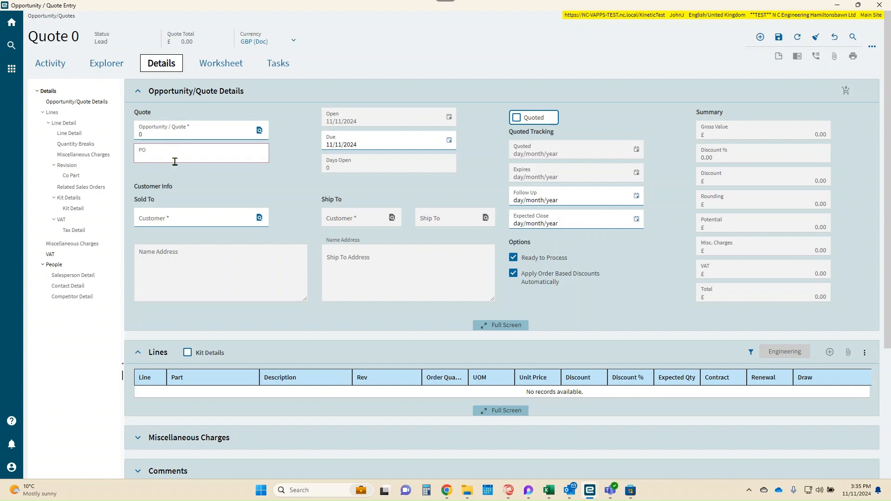
text(11)
text(11)
key(Tab)
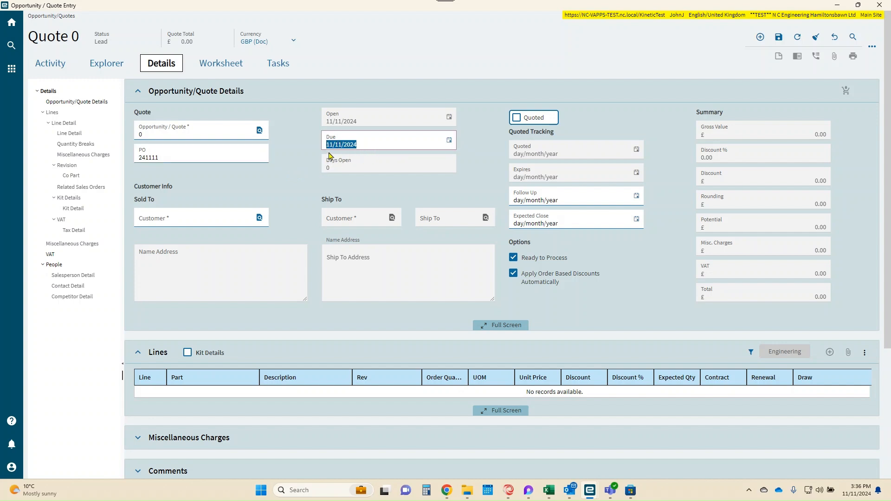
Step: Set the quote's due date to 30/11/2024 and its follow-up date to 22/11/2024
click(450, 141)
click(415, 233)
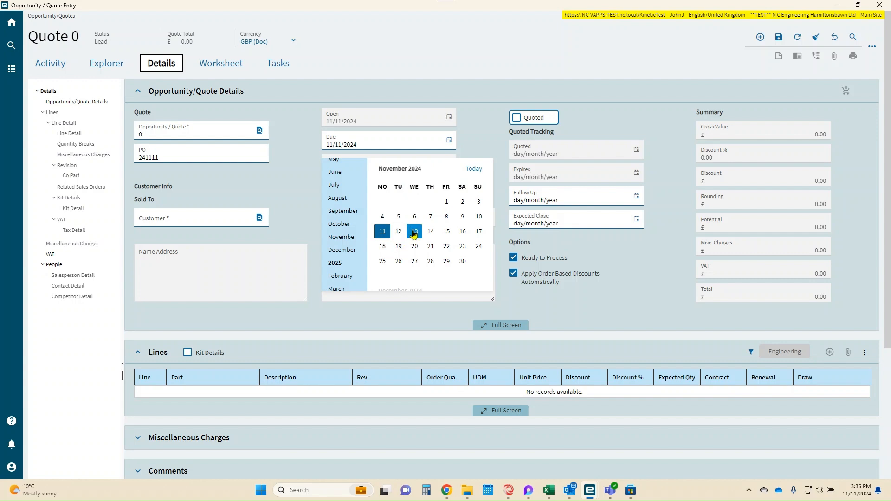
click(636, 197)
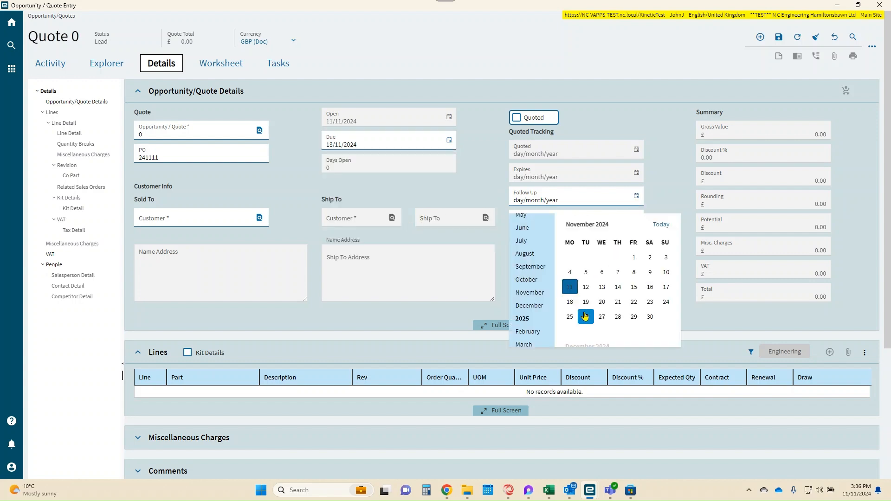
click(449, 140)
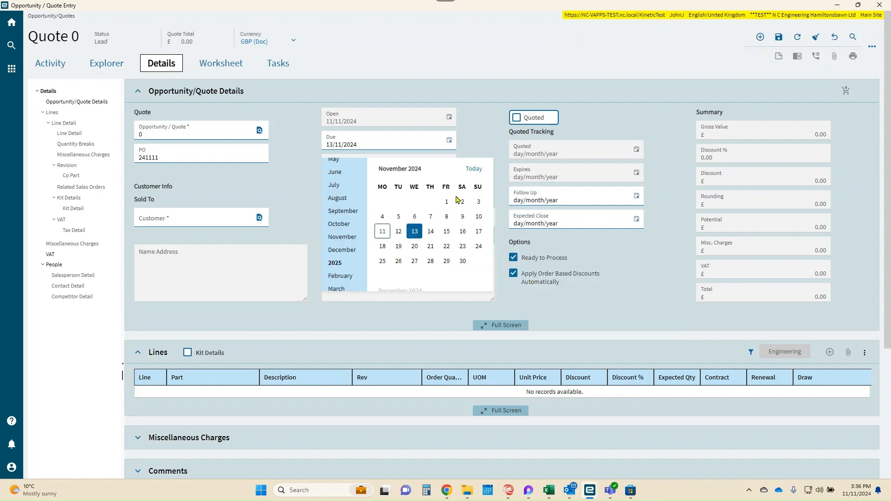
click(462, 261)
click(636, 196)
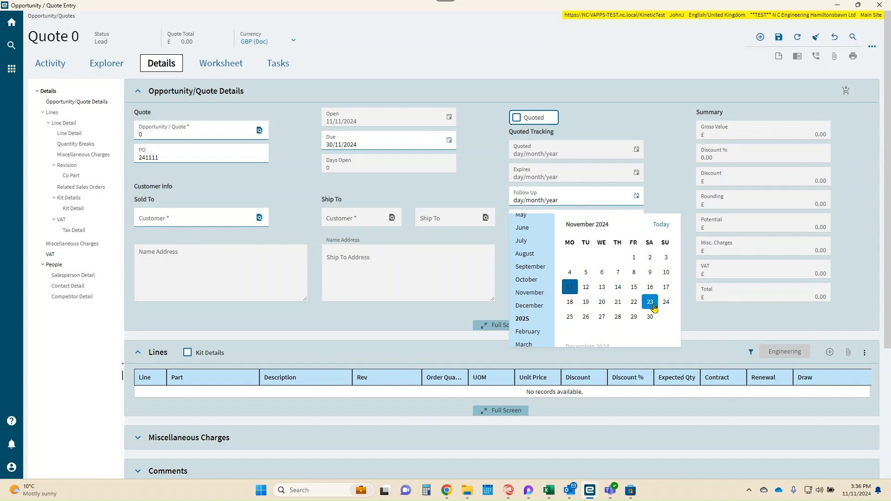
click(638, 302)
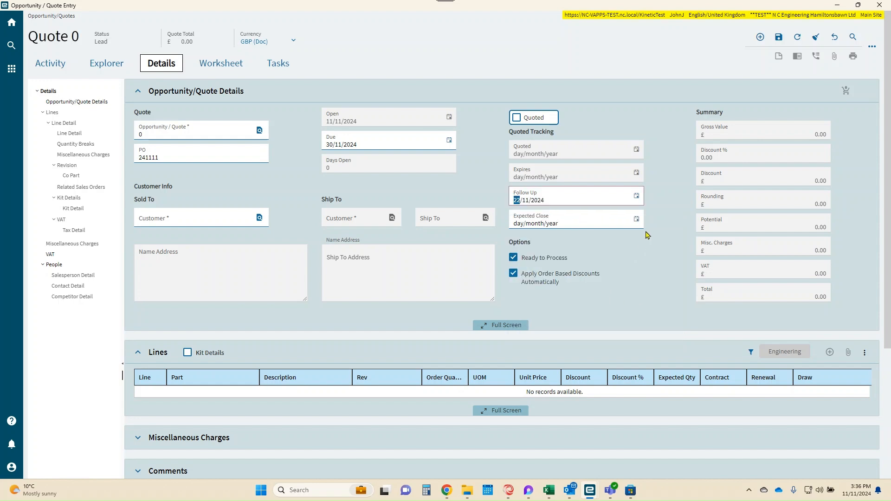
Step: Set the expected close date to 29/11/2024 and turn off Apply Order Based Discounts Automatically
click(637, 219)
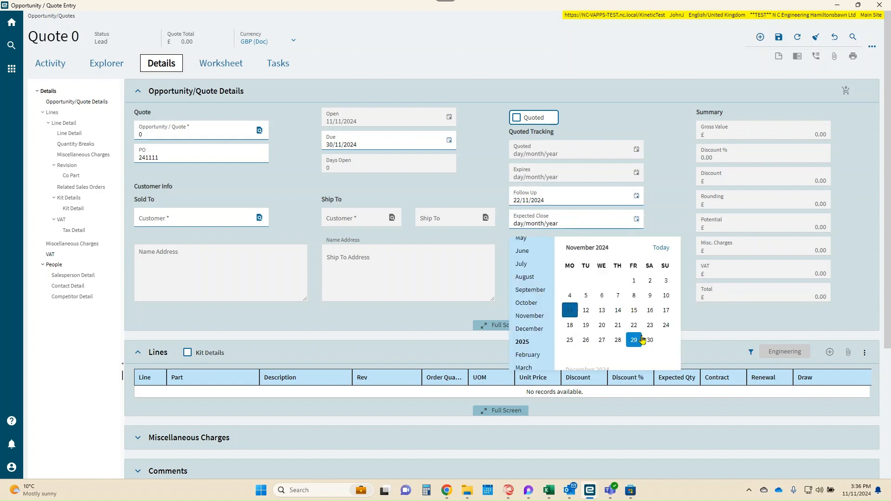
scroll(636, 334, down, 3)
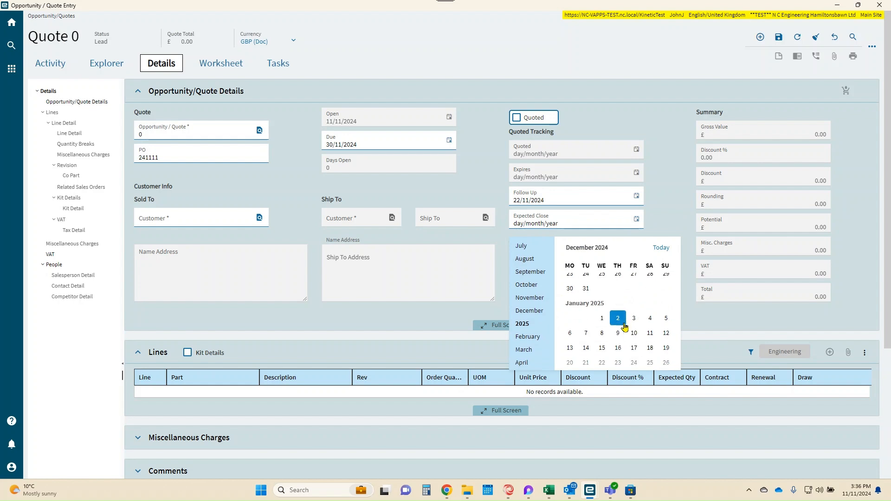
scroll(627, 331, up, 3)
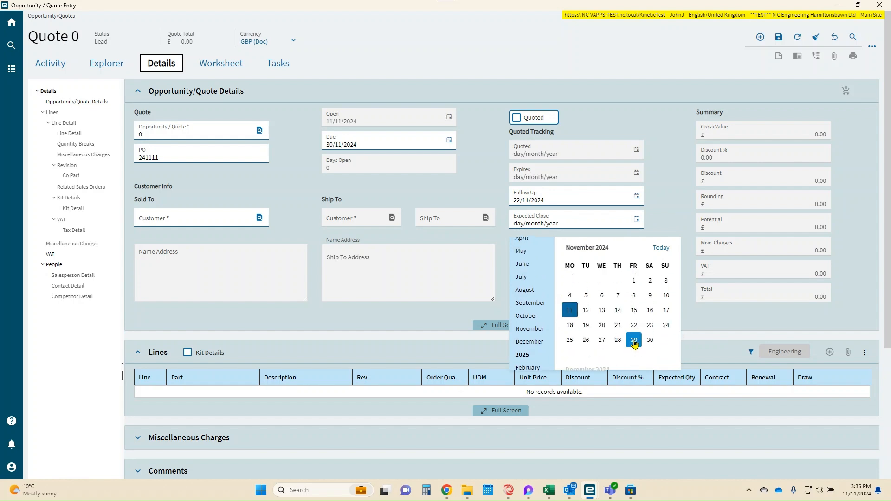
click(634, 340)
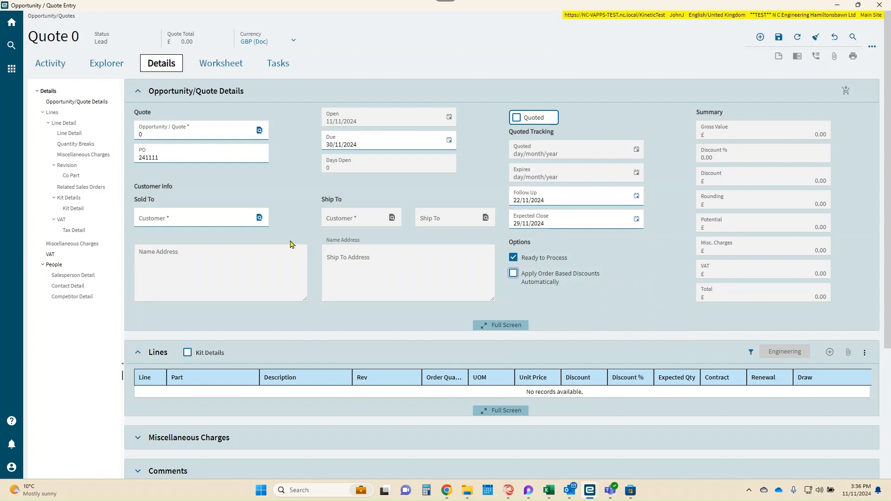
Step: Search the customers, filter the customer IDs by "aaa", and assign AAA Mobile Windscreens as the Sold To customer
click(260, 218)
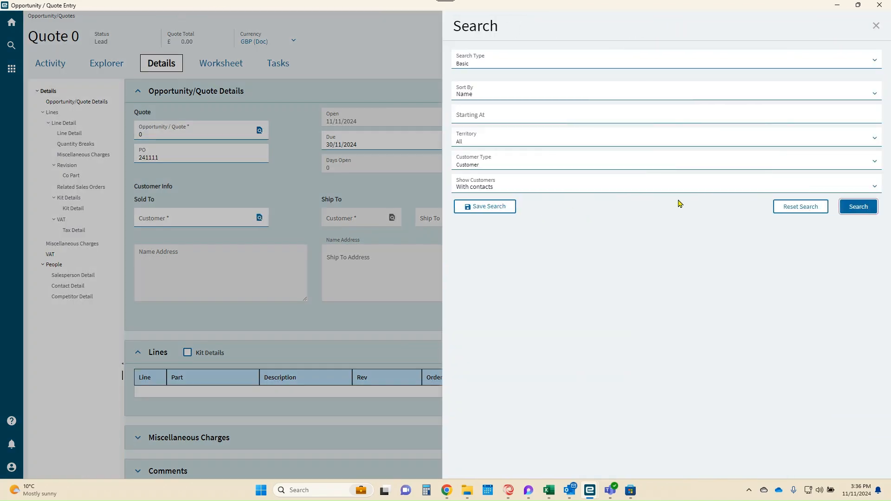
click(857, 209)
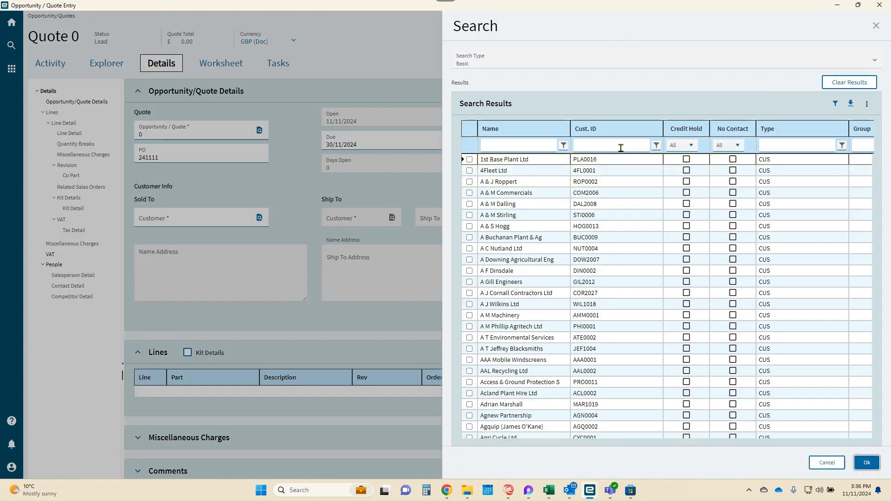
click(621, 146)
text(aa)
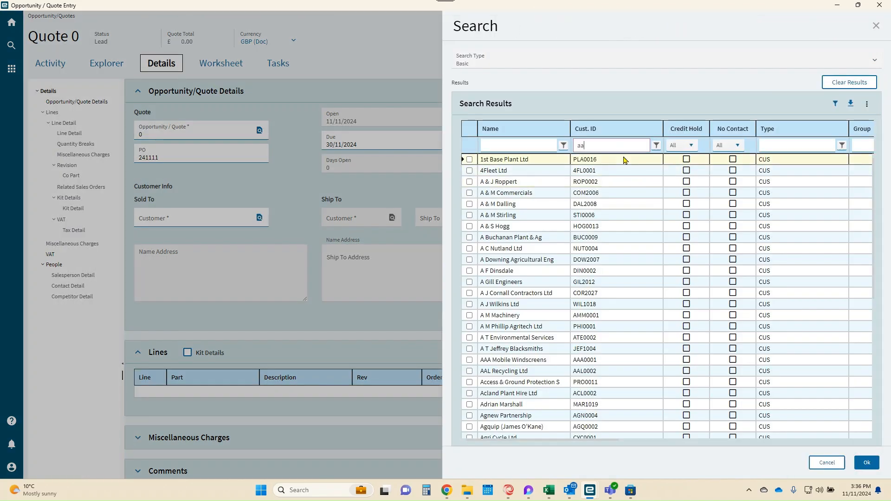
text(a)
click(470, 160)
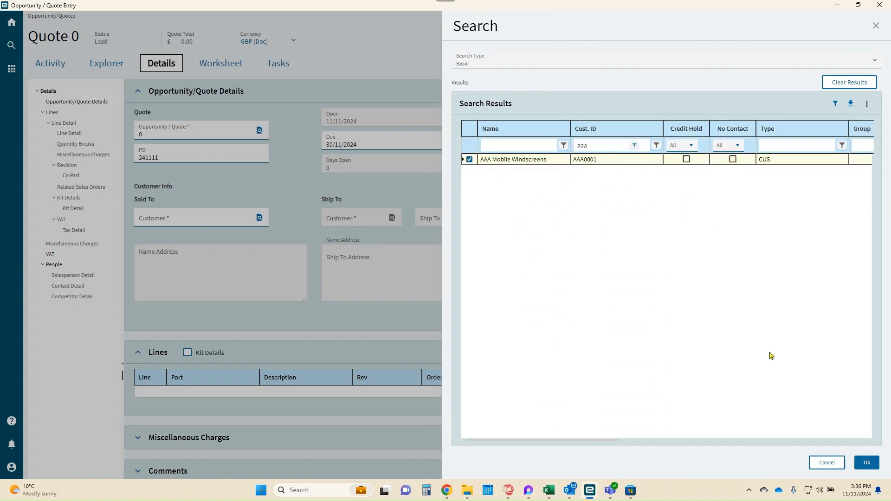
click(868, 463)
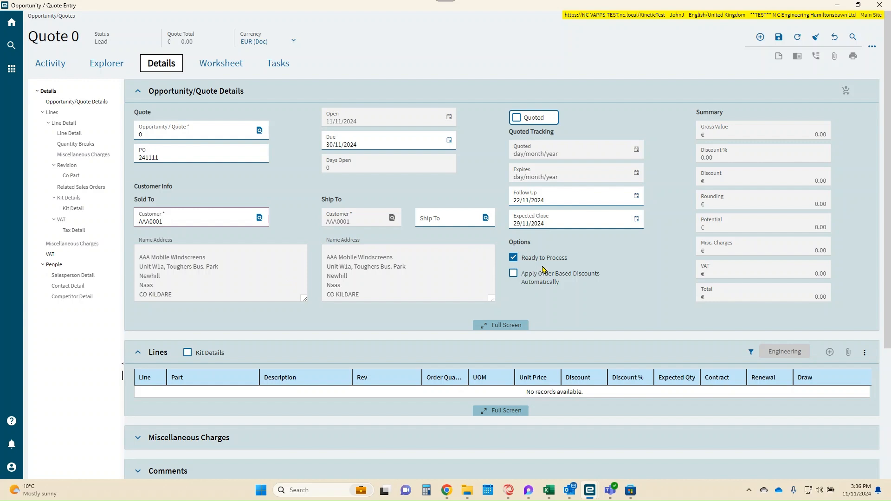
Step: Open the full Opportunity/Quote Details page and set Ship Via to Delivered BY NC Lorry
click(103, 103)
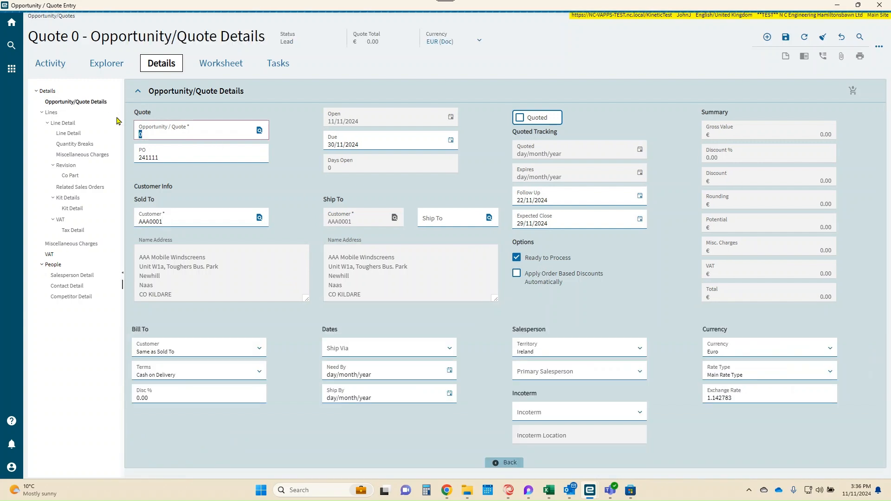
click(47, 91)
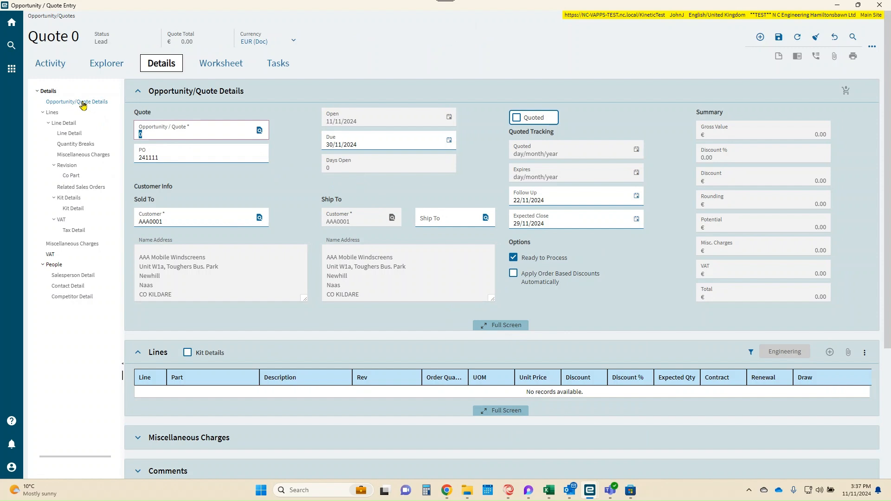
click(82, 103)
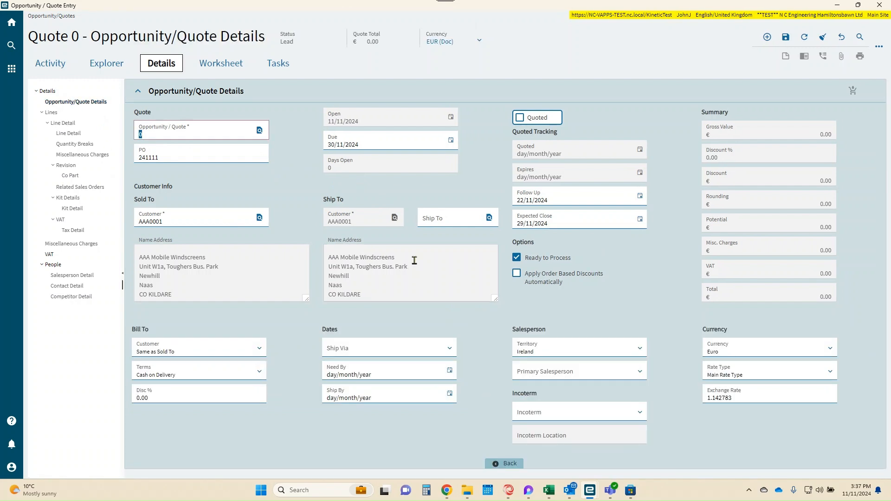
click(449, 351)
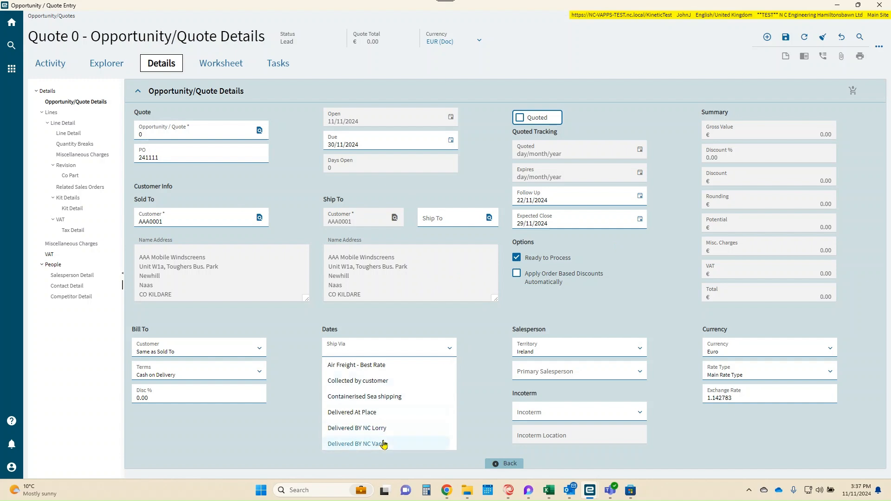
scroll(397, 413, down, 5)
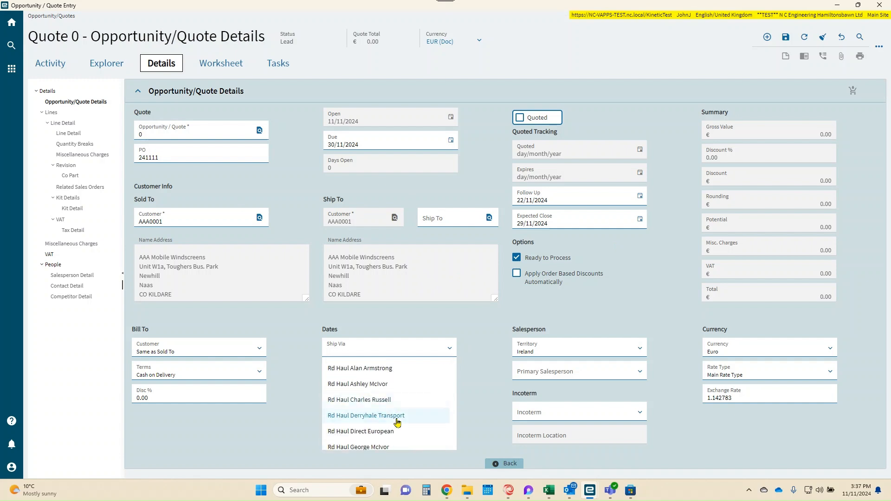
scroll(397, 422, down, 2)
scroll(398, 423, up, 5)
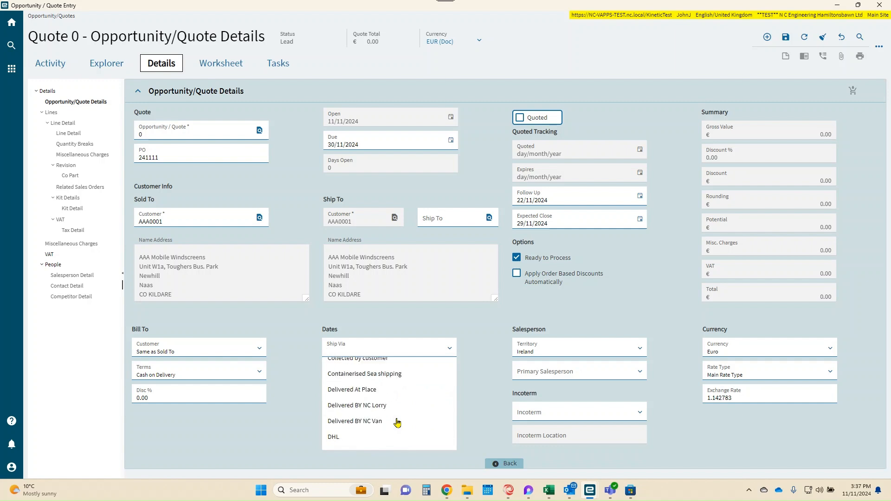
scroll(398, 423, up, 2)
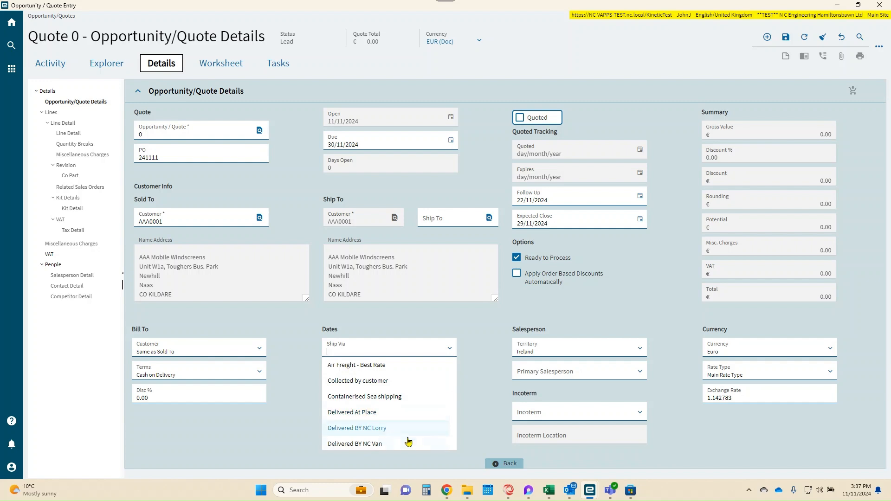
click(385, 428)
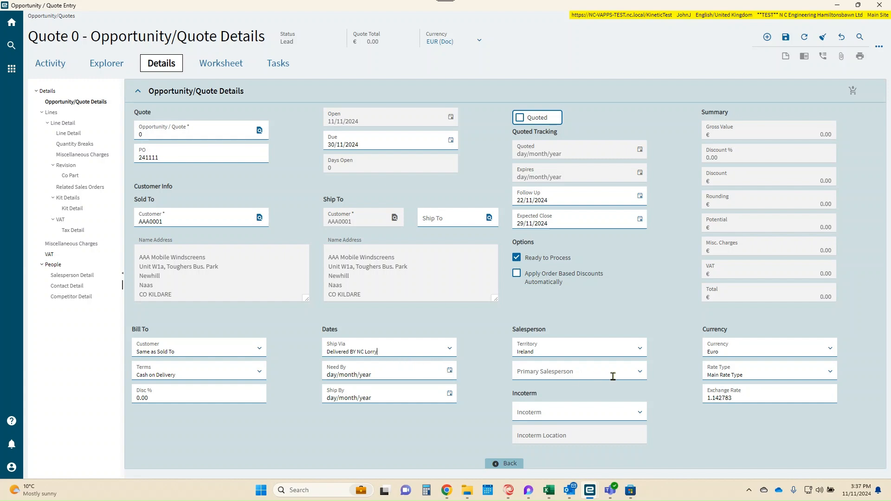
Step: Choose the primary salesperson for the Ireland territory and save the quote
click(641, 374)
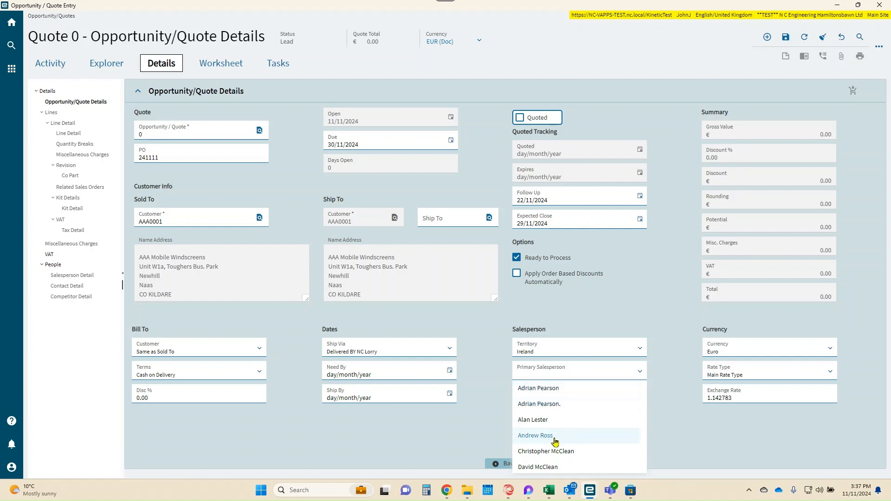
click(544, 393)
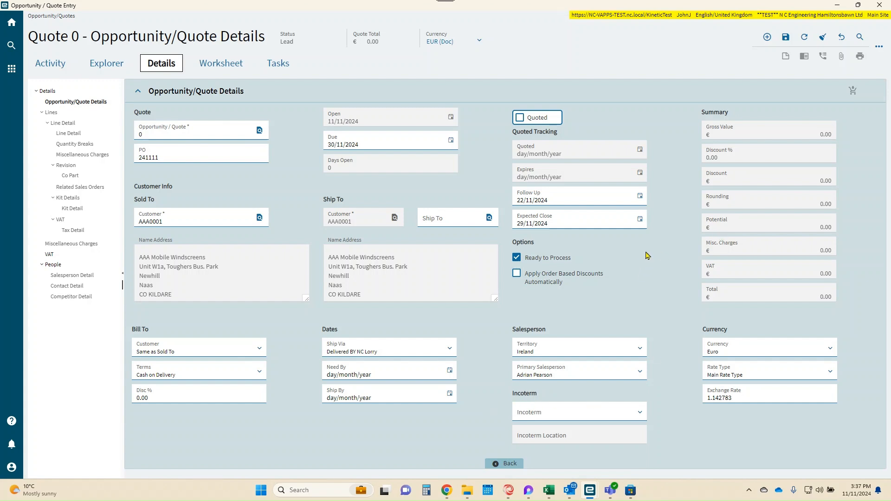
click(787, 40)
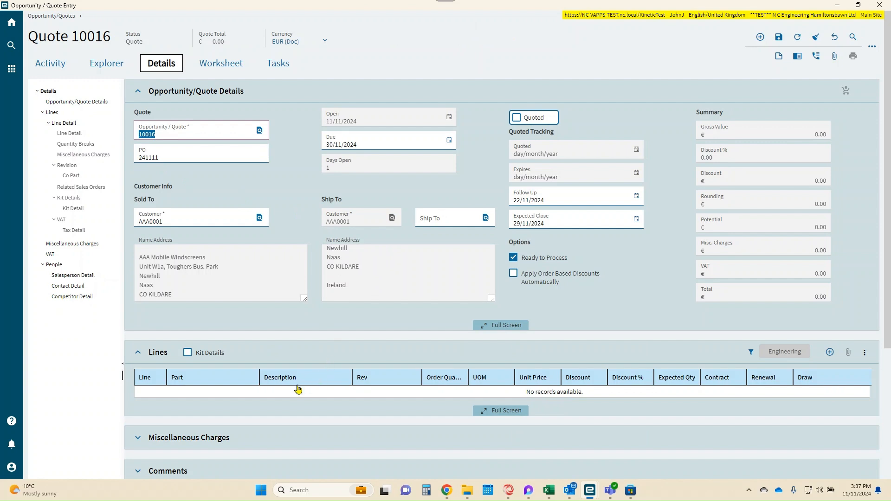
Step: Add a new quote line and run a basic part search for it
scroll(298, 389, down, 4)
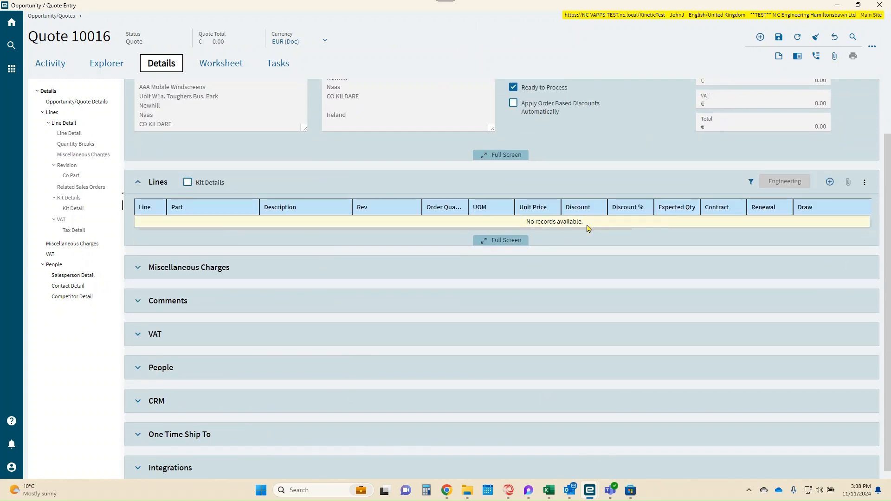
click(830, 185)
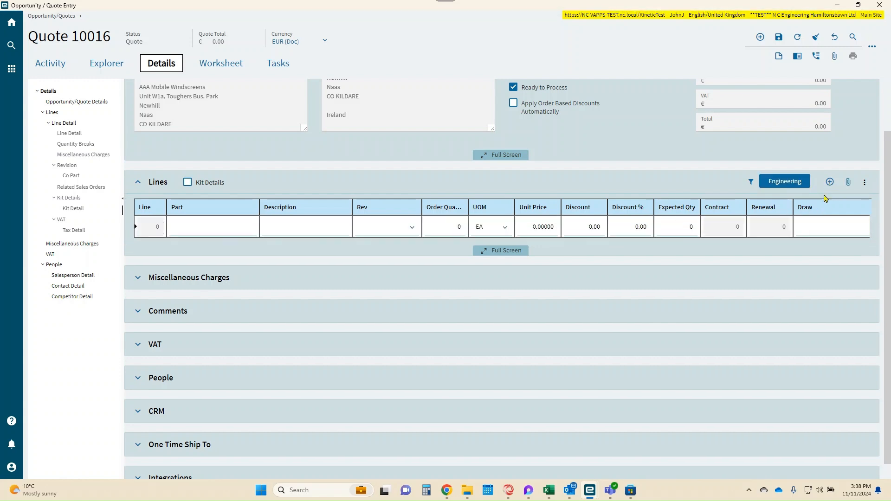
right_click(226, 232)
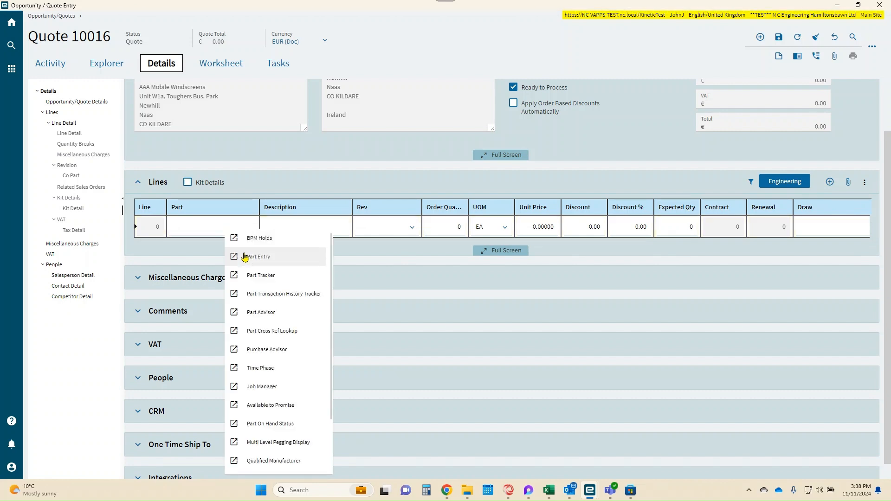
scroll(238, 334, down, 3)
click(273, 411)
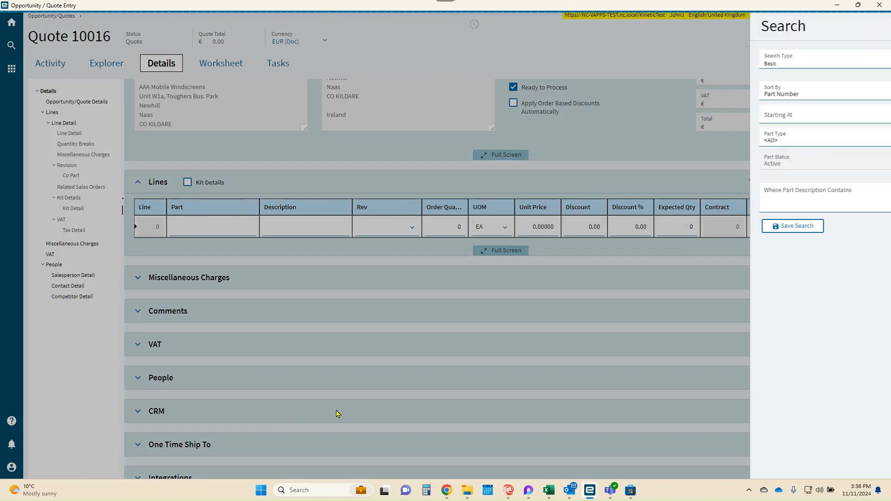
click(860, 229)
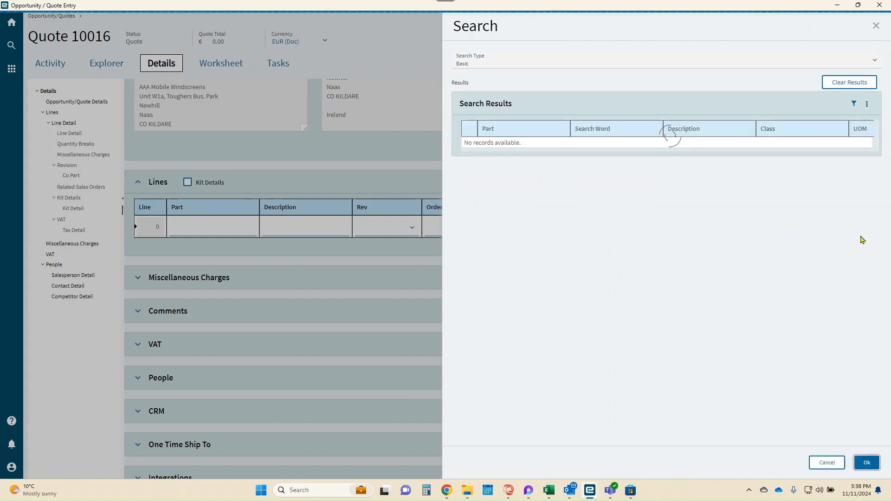
Step: Filter the part numbers by "999" and assign part BRG-1034-999 to the new line
click(836, 104)
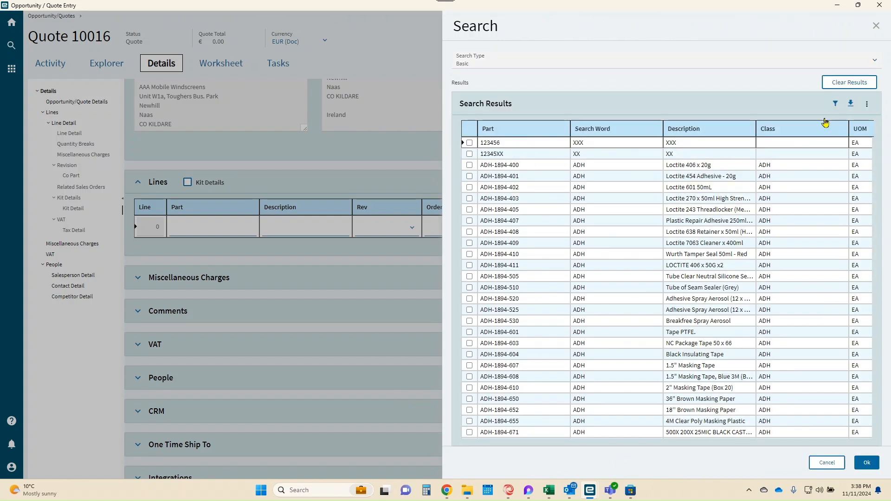
click(515, 150)
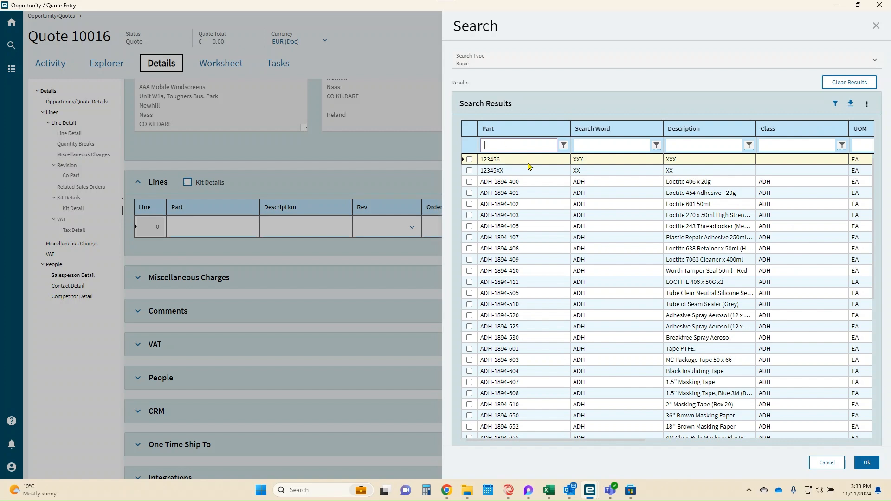
text(999)
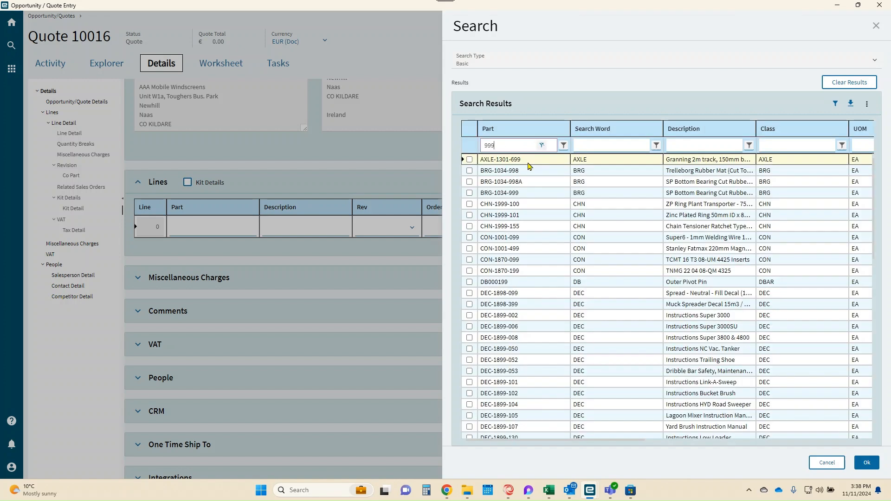
click(470, 159)
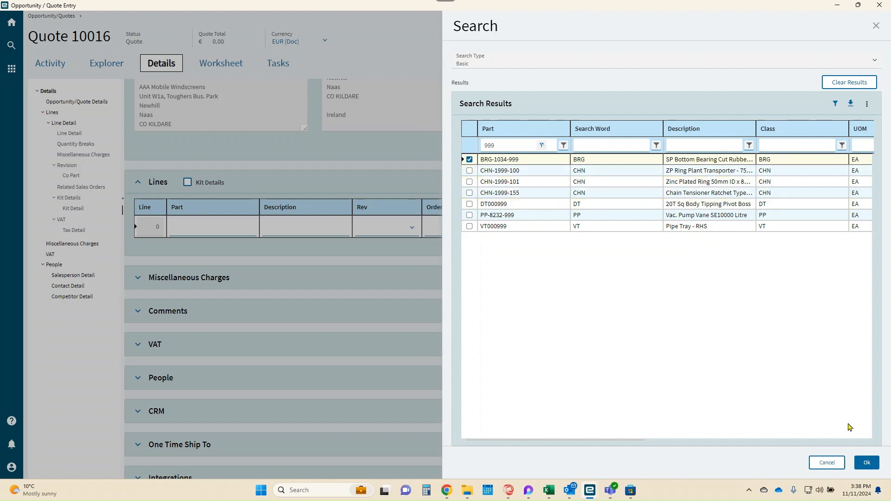
click(866, 463)
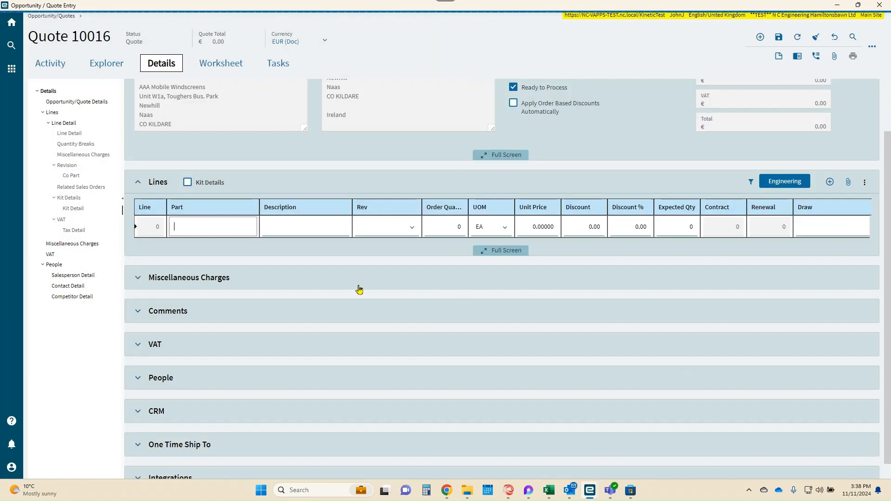
Step: Set both the order quantity and the expected quantity of the BRG-1034-999 line to 10
click(446, 226)
text(10)
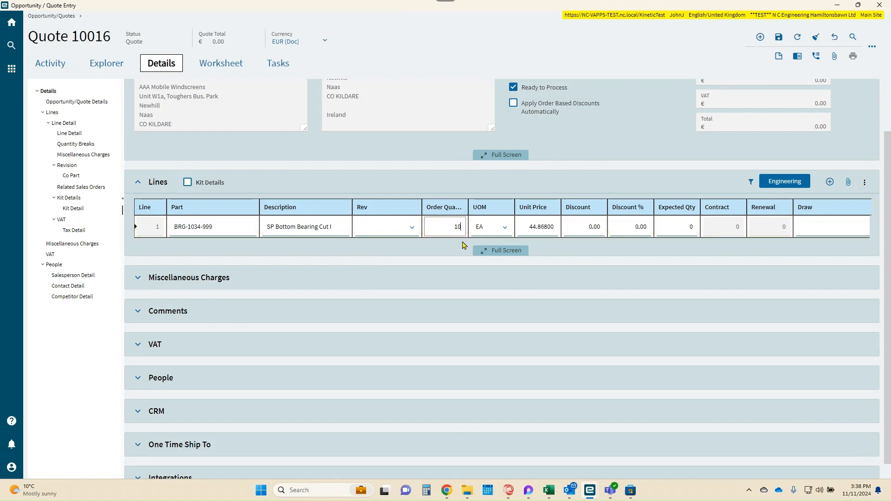
key(Tab)
key(Tab)
key(Tab)
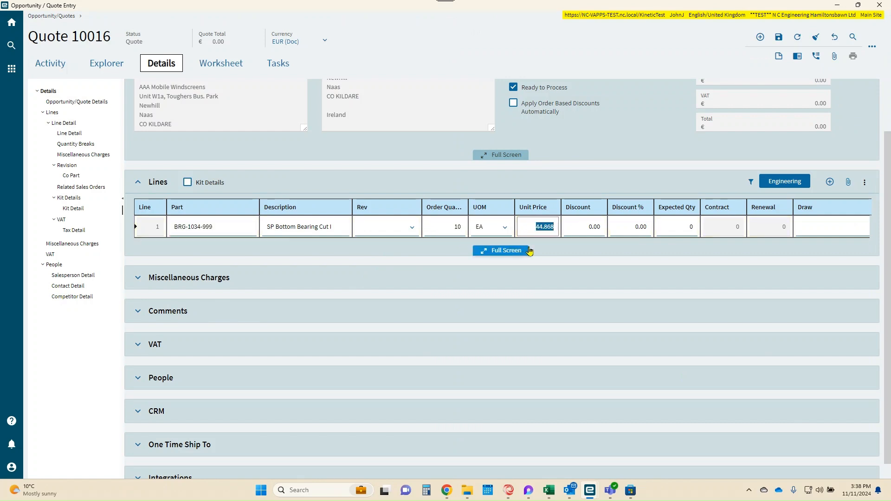
key(Tab)
key(Tab)
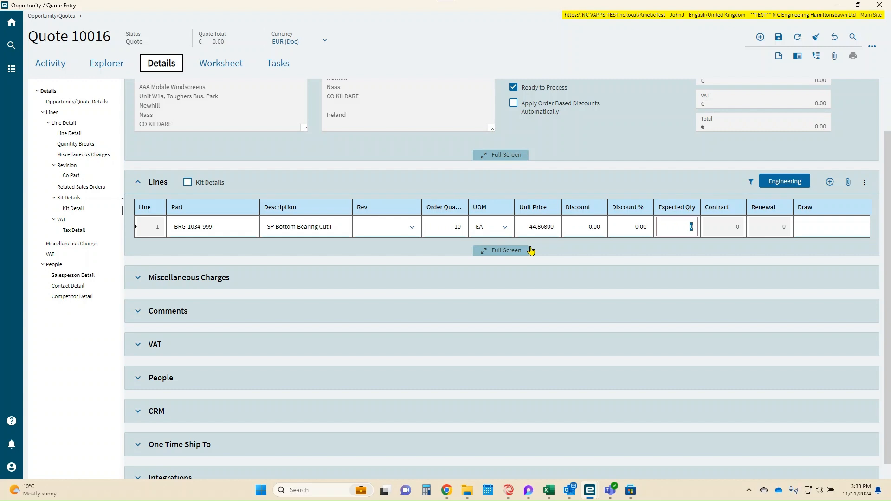
key(Tab)
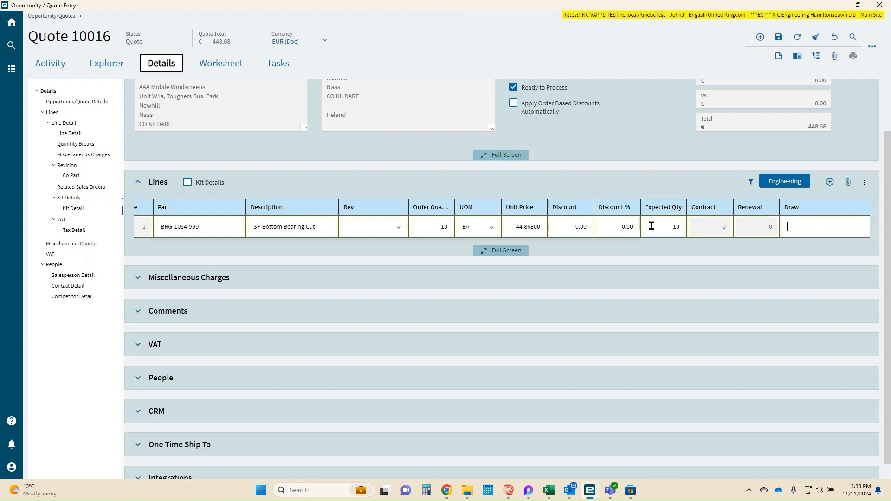
Step: Add a second quote line and list the available parts for it
click(829, 182)
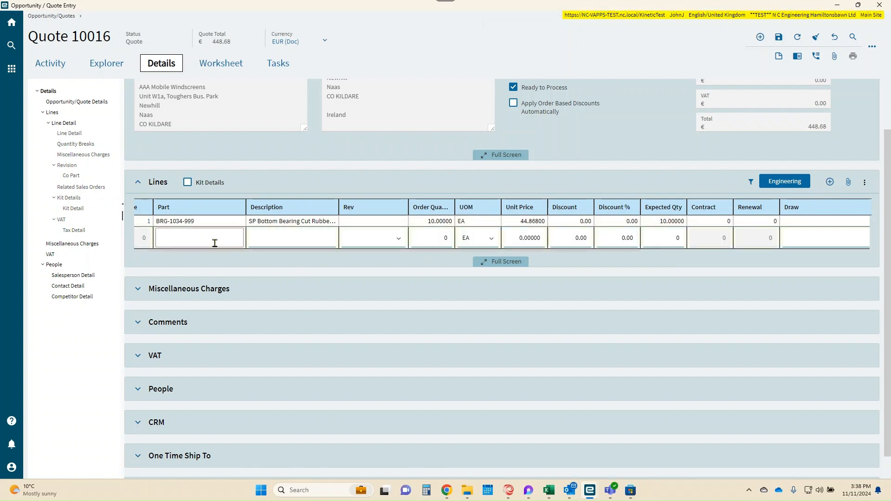
right_click(215, 242)
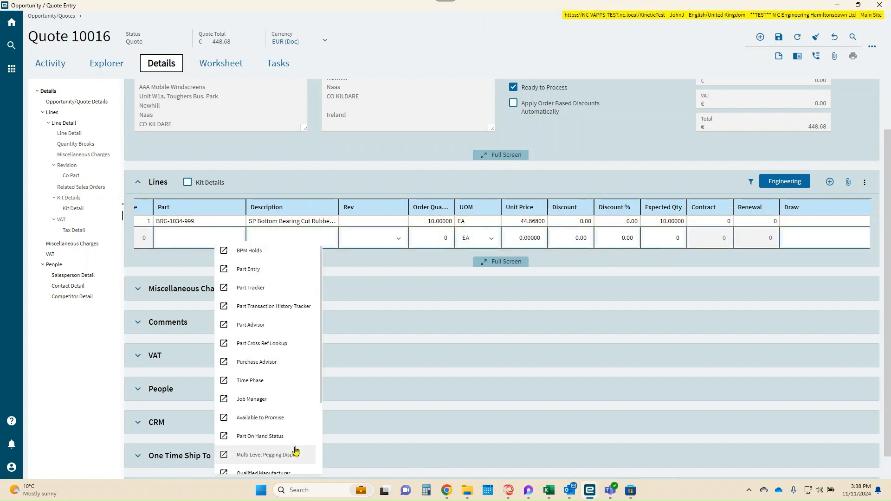
scroll(294, 451, down, 3)
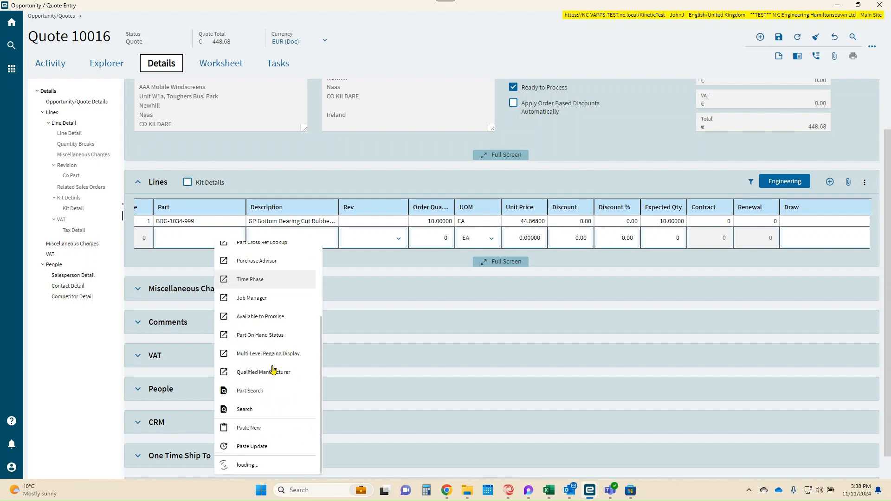
click(258, 409)
click(857, 226)
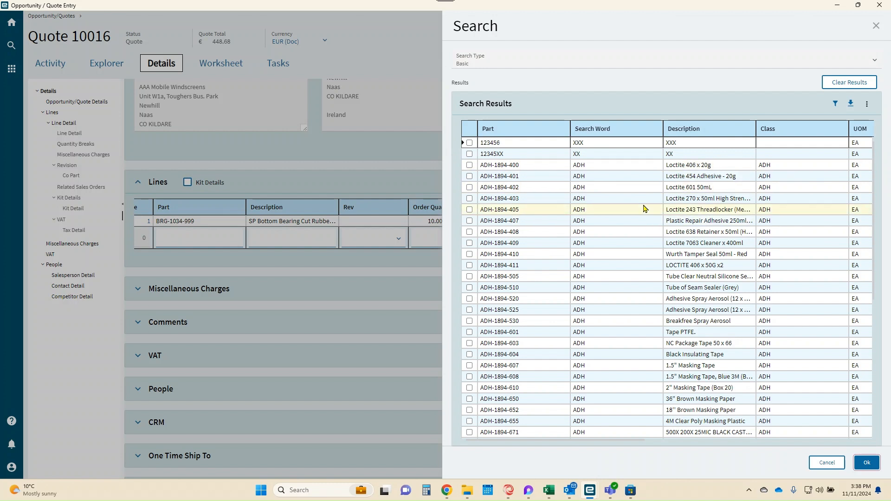
Step: Filter the parts' search word by "com" and assign part SG19-006C to the second line
click(836, 104)
click(613, 146)
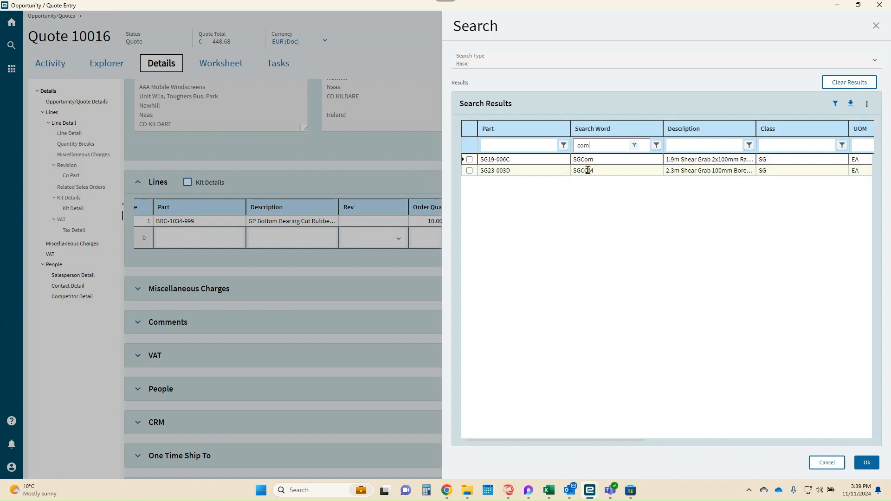
click(470, 159)
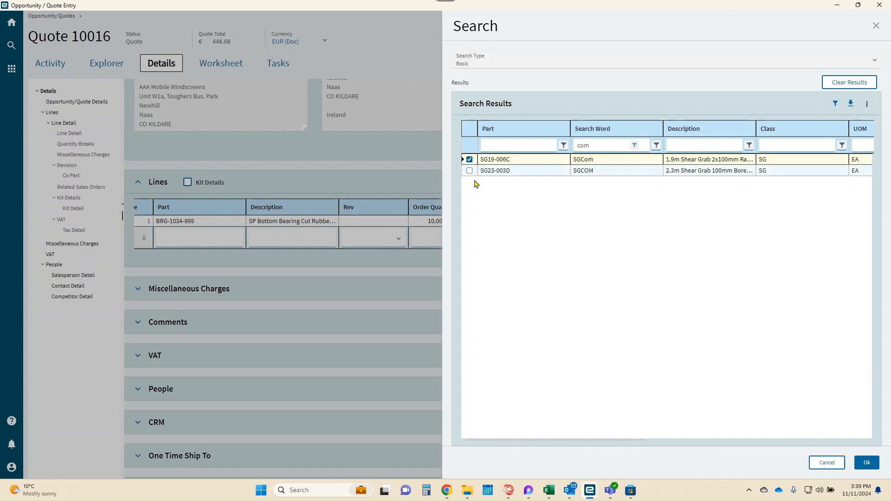
click(865, 463)
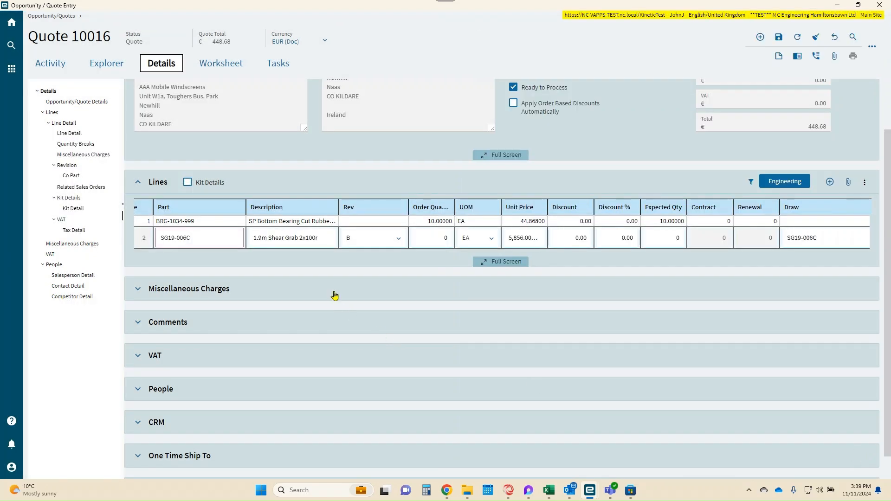
Step: Set the SG19-006C line's order and expected quantities to 10 and save the quote
click(433, 240)
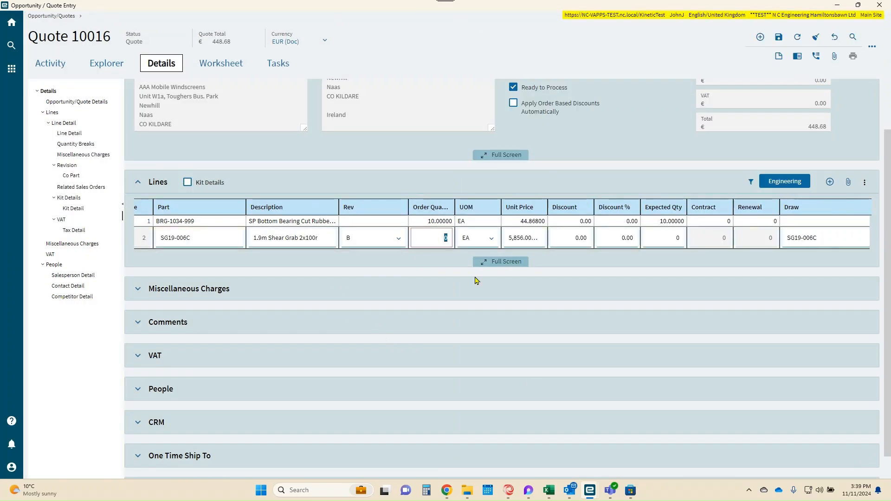
key(Tab)
key(Tab)
key(Tab)
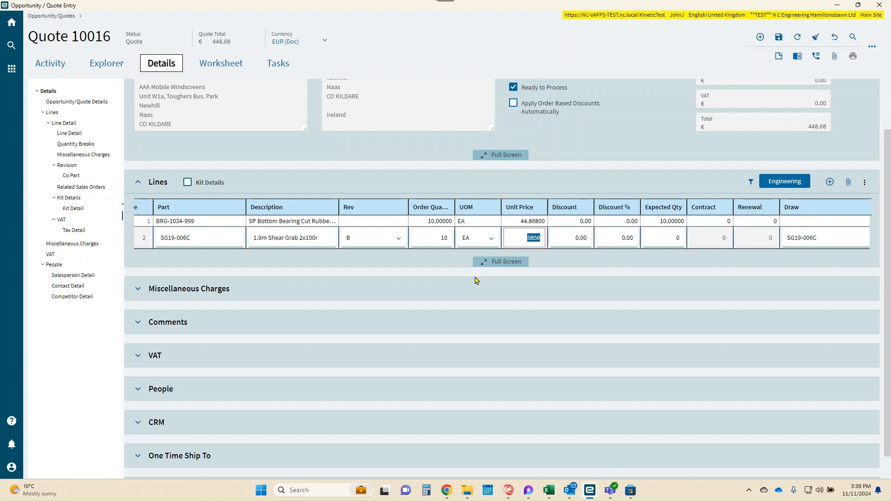
key(Tab)
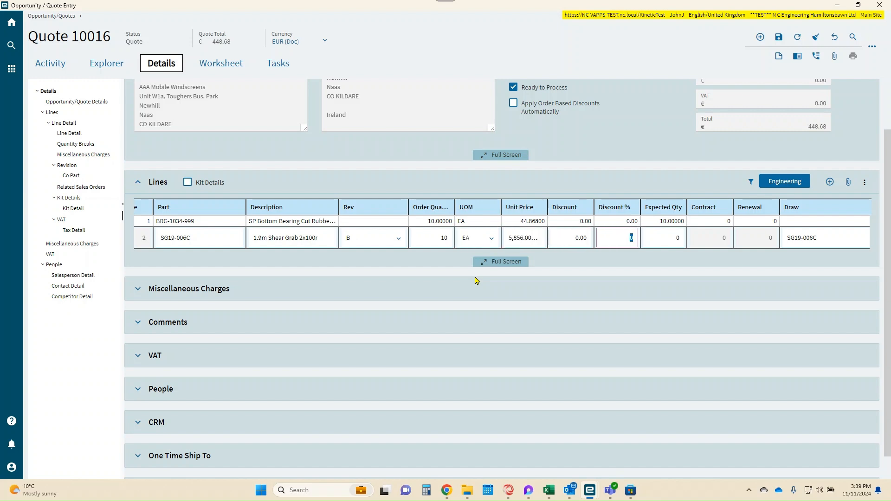
key(Tab)
key(Tab)
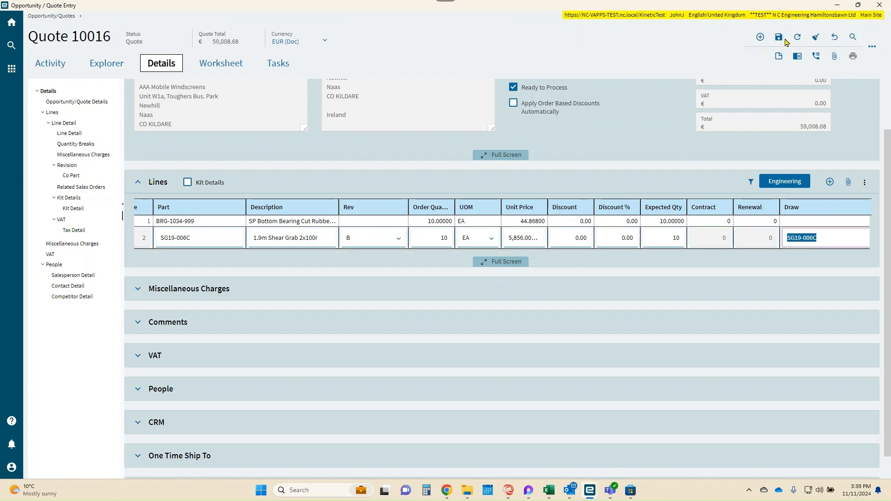
click(781, 39)
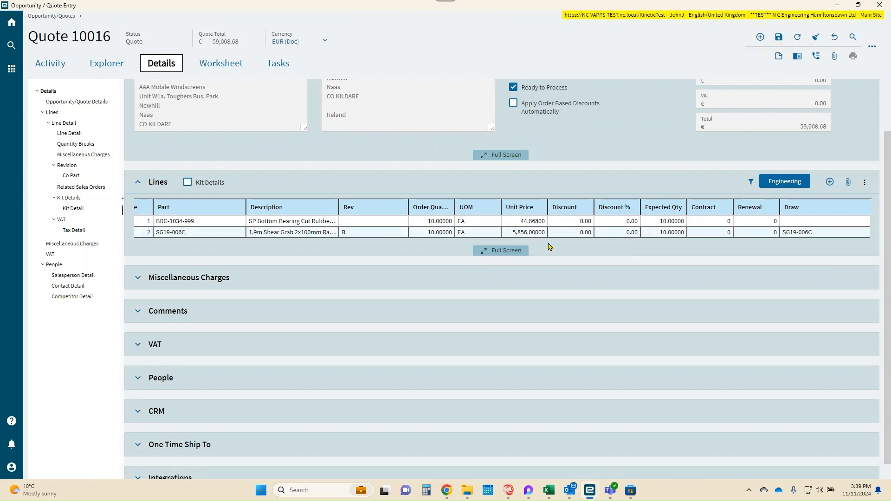
Step: Open Quote Engineering for the SG19-006C line and examine its assembly, subassemblies, operations and materials
click(785, 182)
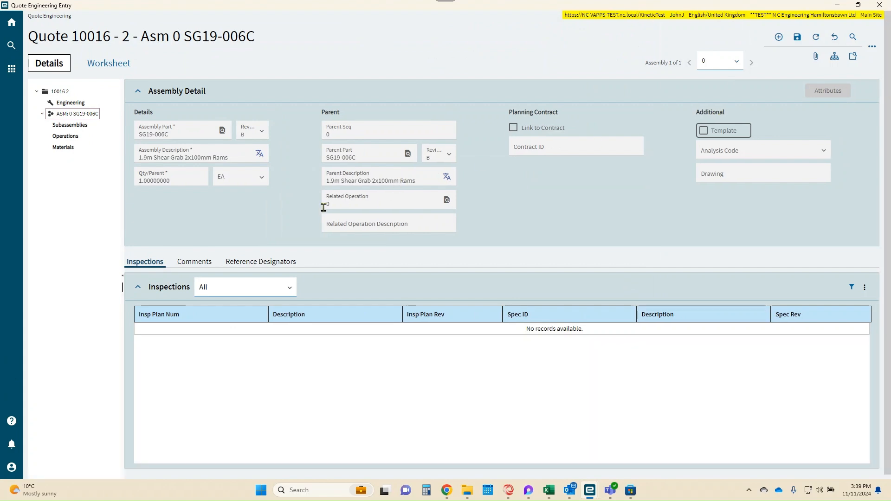
click(42, 114)
click(42, 114)
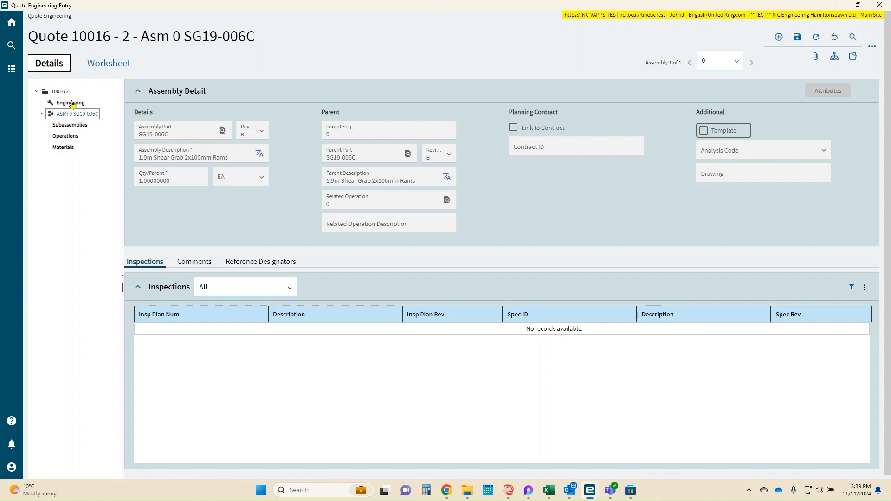
click(65, 125)
click(60, 136)
click(61, 148)
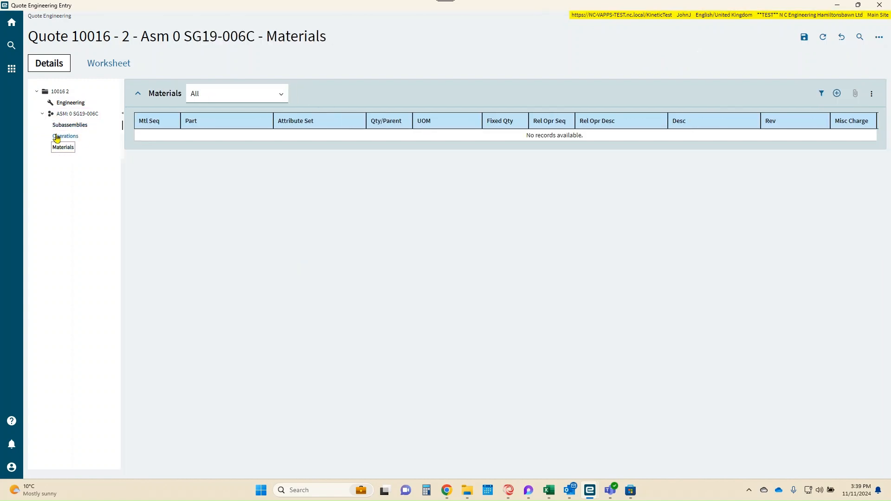
click(52, 114)
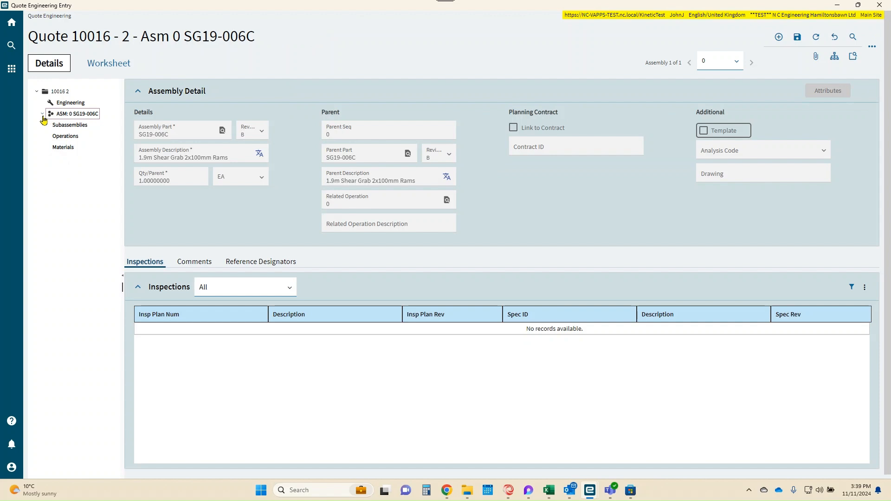
click(42, 116)
Step: Open the engineering worksheet for the line and examine its document unit price and quoted unit price
click(110, 69)
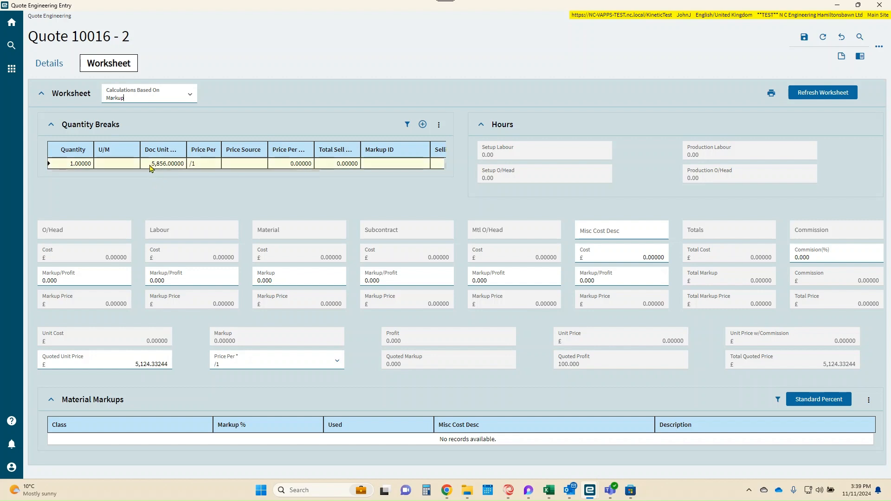
drag(151, 168, 183, 173)
click(213, 201)
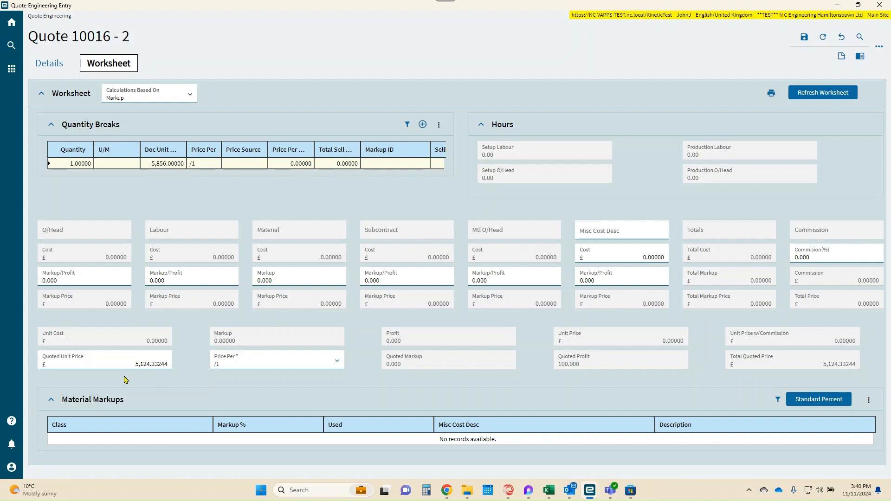
click(130, 364)
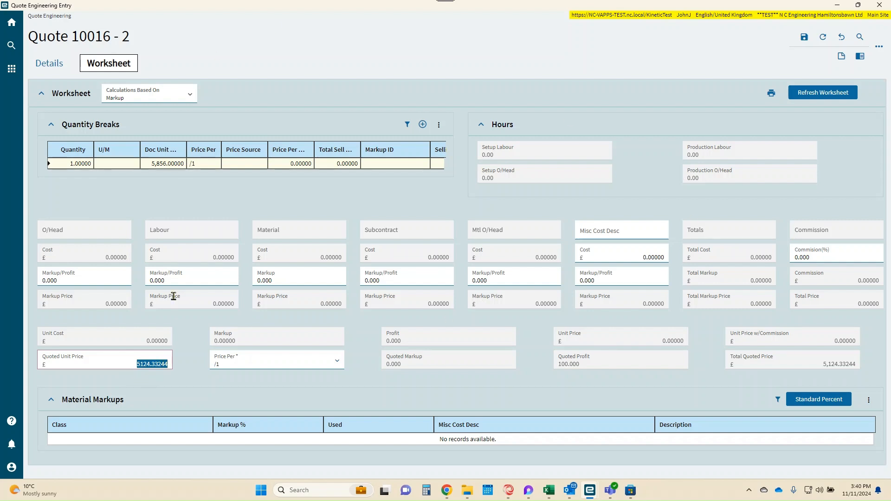
Step: Compare the SG19-006C unit price in the quote lines with the quoted unit price in the engineering worksheet
key(alt+Tab)
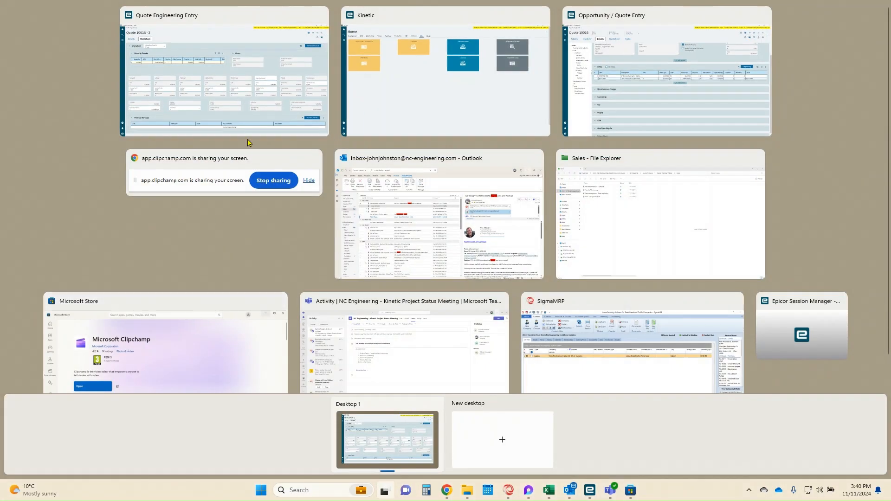
click(243, 133)
key(super+d)
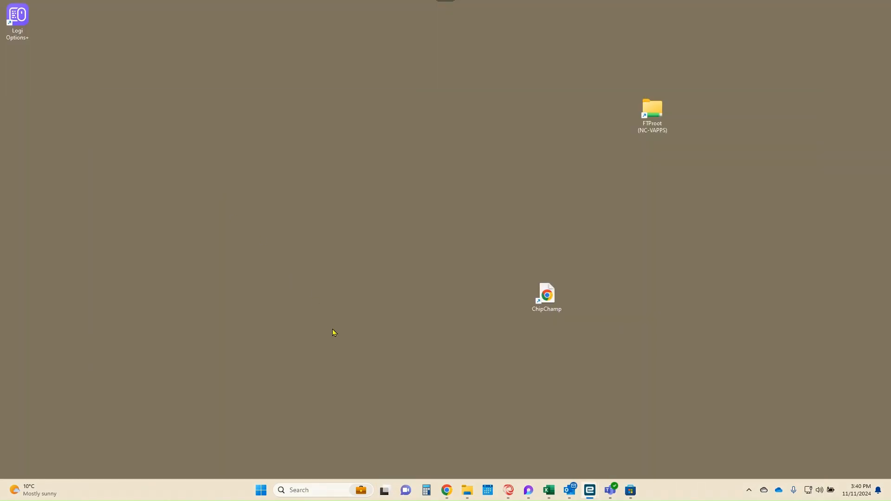
mouse_move(596, 493)
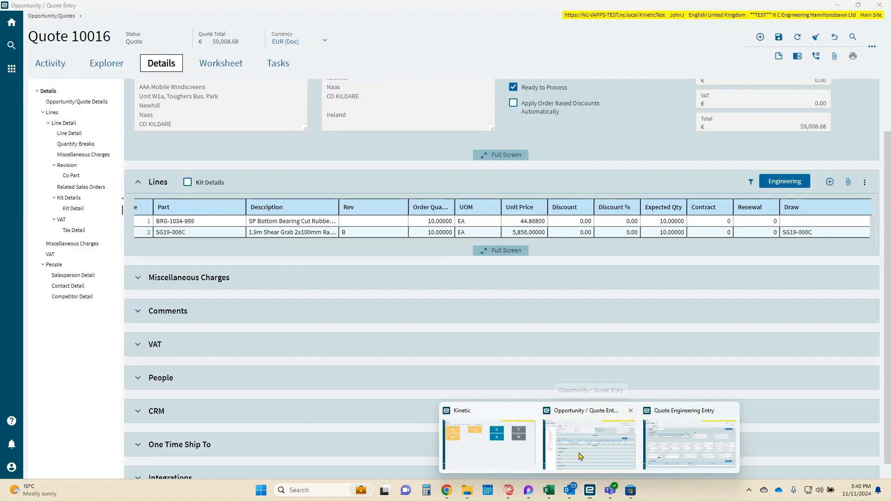
click(579, 457)
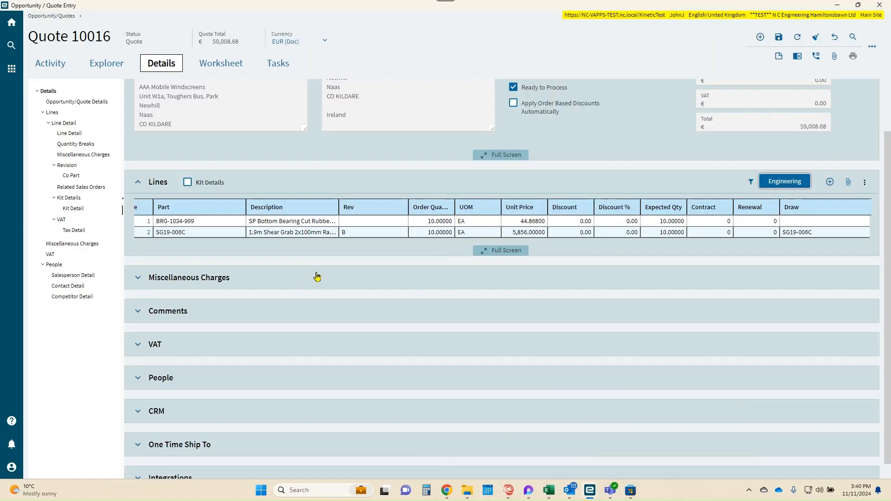
mouse_move(595, 493)
click(688, 443)
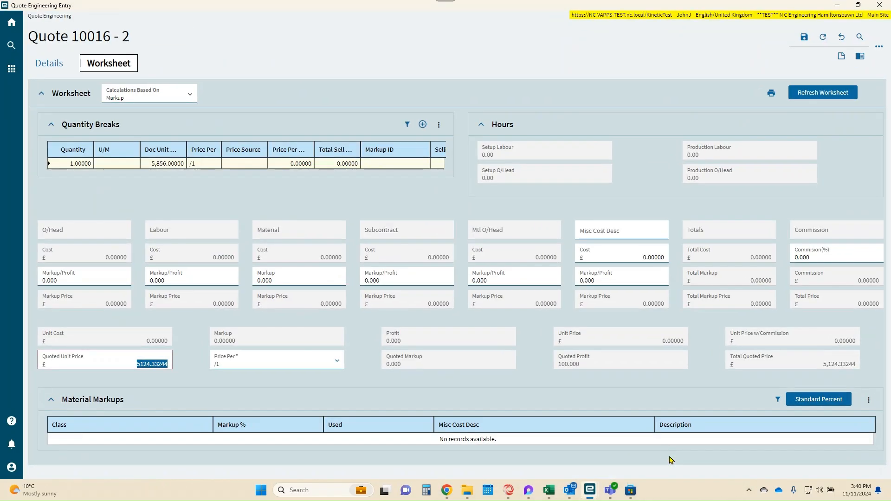
click(112, 369)
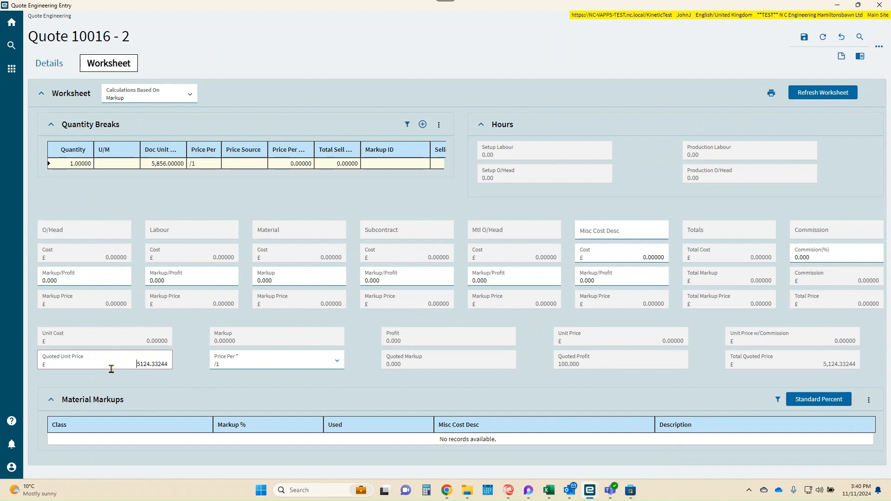